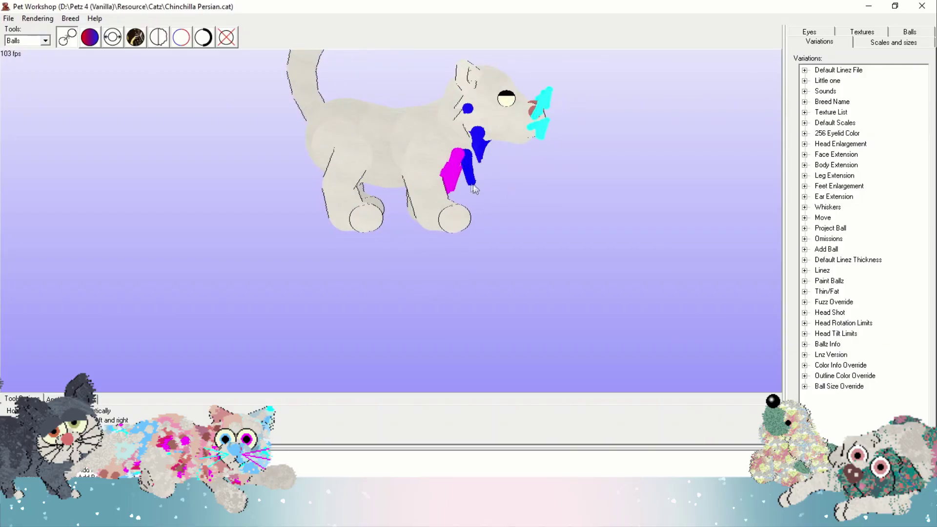
# Step: Add a connecting line between the added balls of the cat's chest fluff and check it from the front
pyautogui.rightClick(377, 152)
pyautogui.click(399, 214)
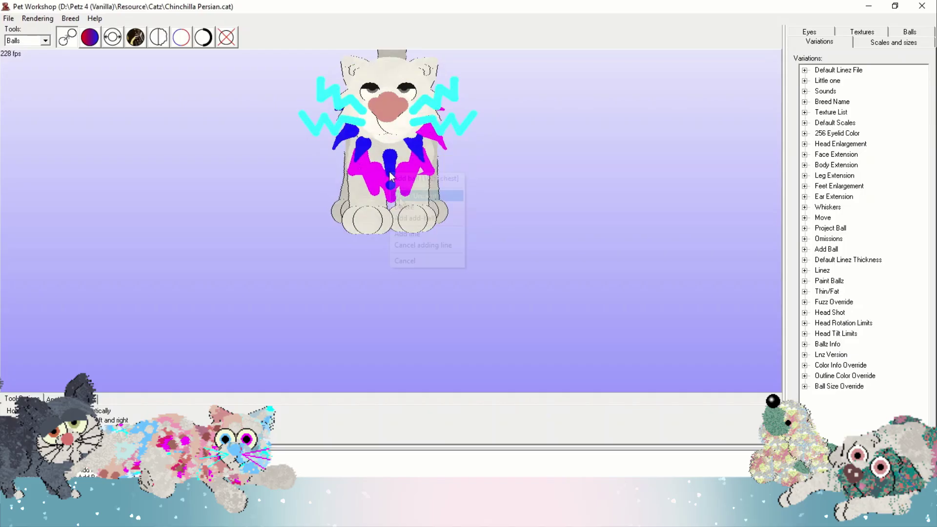
pyautogui.moveTo(310, 134); pyautogui.dragTo(435, 284)
pyautogui.moveTo(493, 204); pyautogui.dragTo(466, 202)
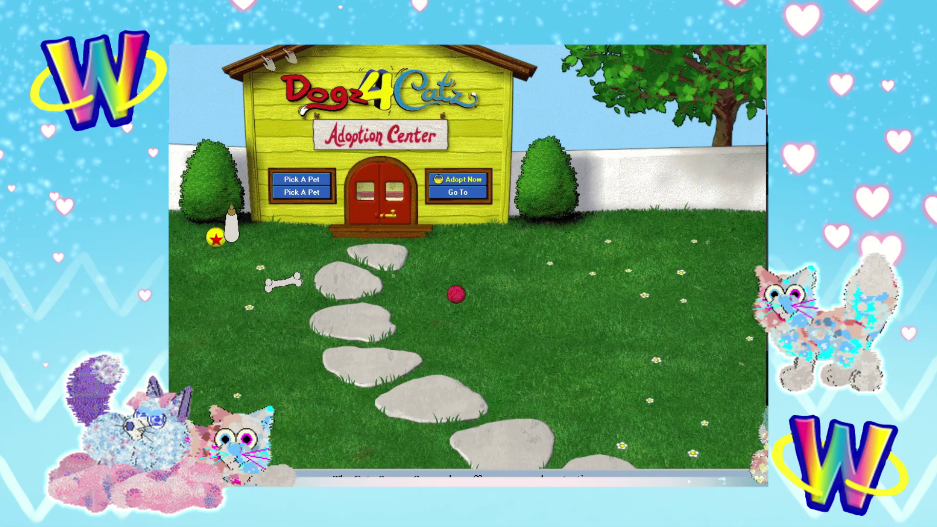
# Step: Switch to Petz 4 and bring the edited cat out in the Adoption Center to view it
pyautogui.click(301, 179)
pyautogui.click(350, 109)
pyautogui.rightClick(323, 238)
pyautogui.moveTo(531, 59)
pyautogui.click(618, 72)
pyautogui.press('Escape')
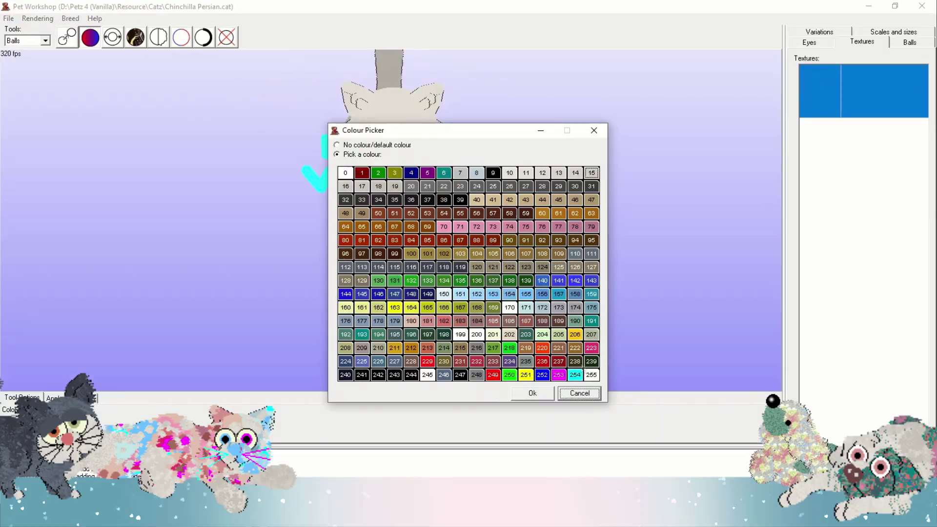
# Step: Recolour the balls of the cat's body, legs, tail and head blue in Pet Workshop
pyautogui.click(532, 393)
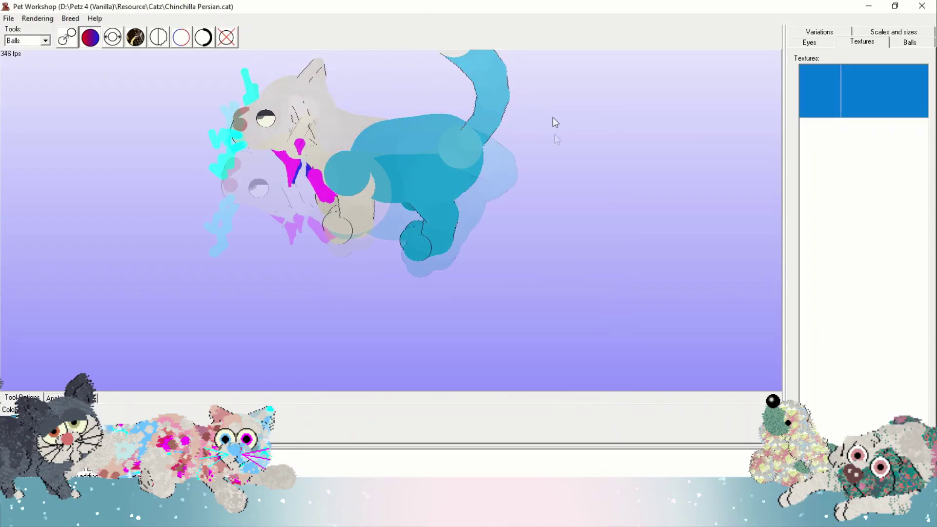
pyautogui.moveTo(555, 134); pyautogui.dragTo(125, 164)
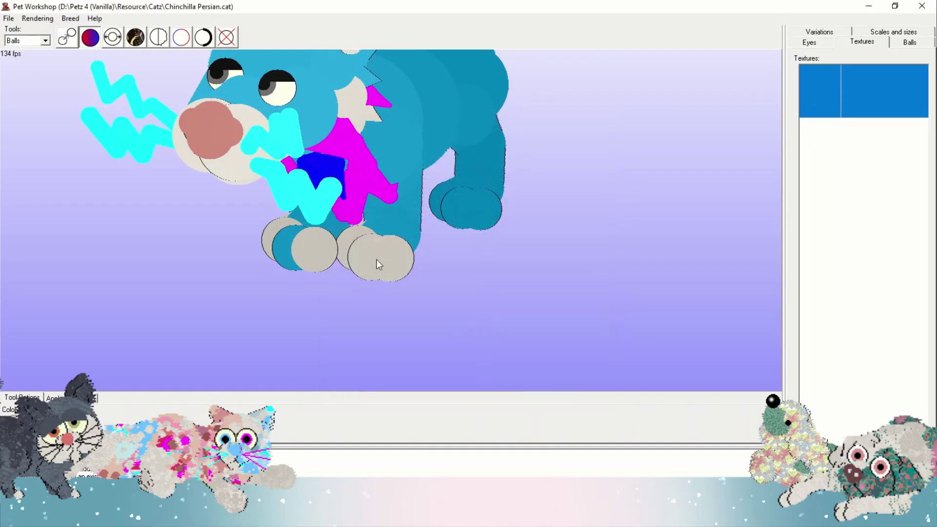
pyautogui.moveTo(376, 259); pyautogui.dragTo(392, 172)
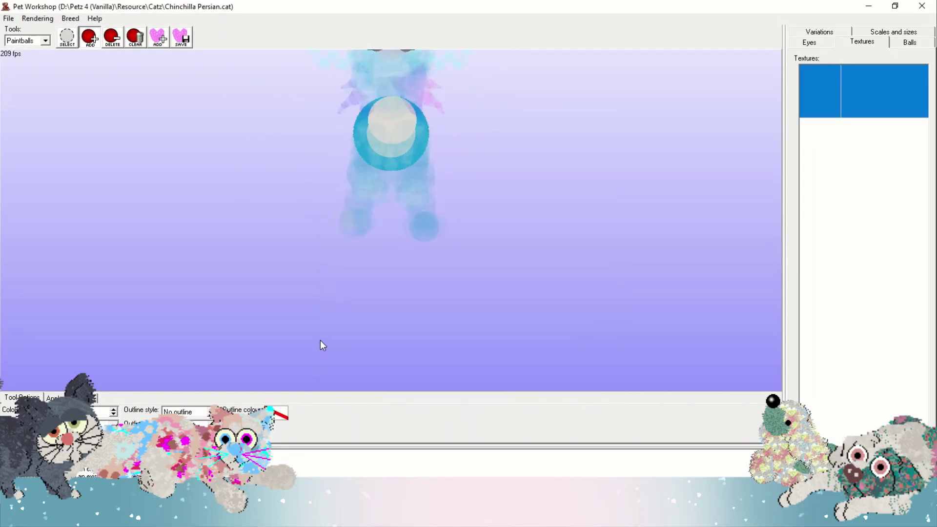
# Step: Cover the front of the cat's chest with cream paintballs
pyautogui.moveTo(320, 341)
pyautogui.mouseDown()
pyautogui.moveTo(274, 353)
pyautogui.moveTo(339, 341)
pyautogui.mouseUp()
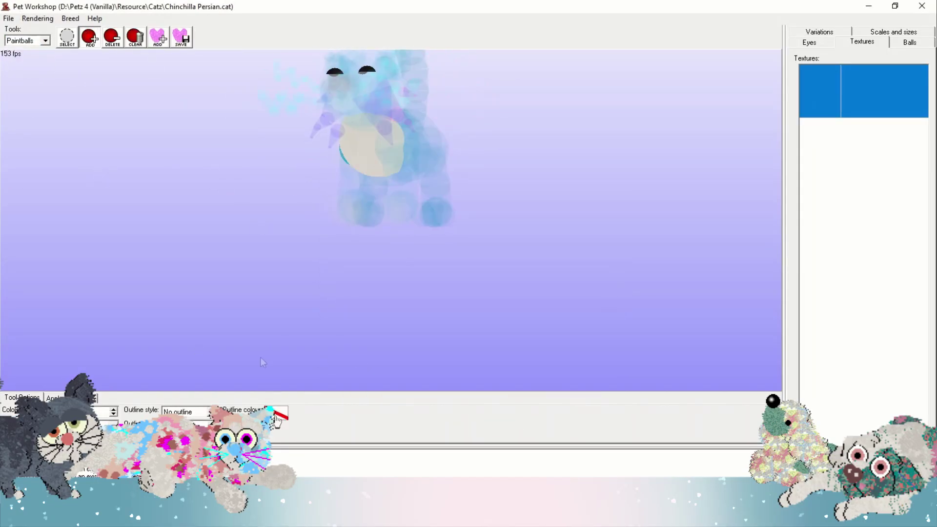
pyautogui.moveTo(262, 362)
pyautogui.mouseDown()
pyautogui.moveTo(230, 341)
pyautogui.moveTo(279, 377)
pyautogui.moveTo(367, 168)
pyautogui.moveTo(328, 364)
pyautogui.moveTo(328, 341)
pyautogui.moveTo(362, 297)
pyautogui.mouseUp()
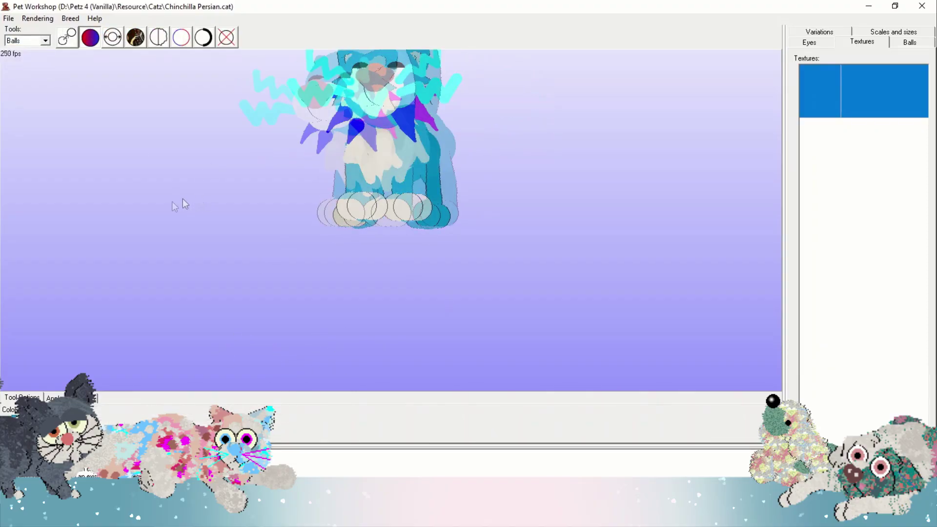
# Step: Recolour the balls of the cat's nose hot pink with colour 223
pyautogui.moveTo(183, 199); pyautogui.dragTo(180, 212)
pyautogui.click(22, 422)
pyautogui.click(591, 353)
pyautogui.click(532, 392)
pyautogui.click(383, 145)
pyautogui.click(395, 149)
pyautogui.click(409, 146)
pyautogui.click(22, 421)
pyautogui.click(532, 393)
pyautogui.click(392, 150)
pyautogui.click(22, 421)
pyautogui.click(532, 392)
pyautogui.moveTo(517, 313); pyautogui.dragTo(371, 244)
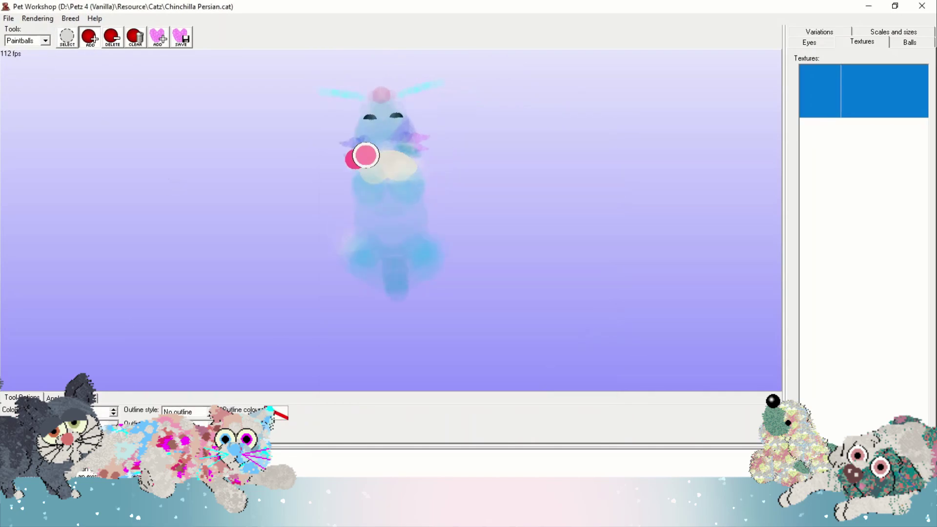
# Step: Place hot pink paintballs as pads on the undersides of the cat's paws
pyautogui.moveTo(293, 369); pyautogui.dragTo(266, 367)
pyautogui.click(67, 38)
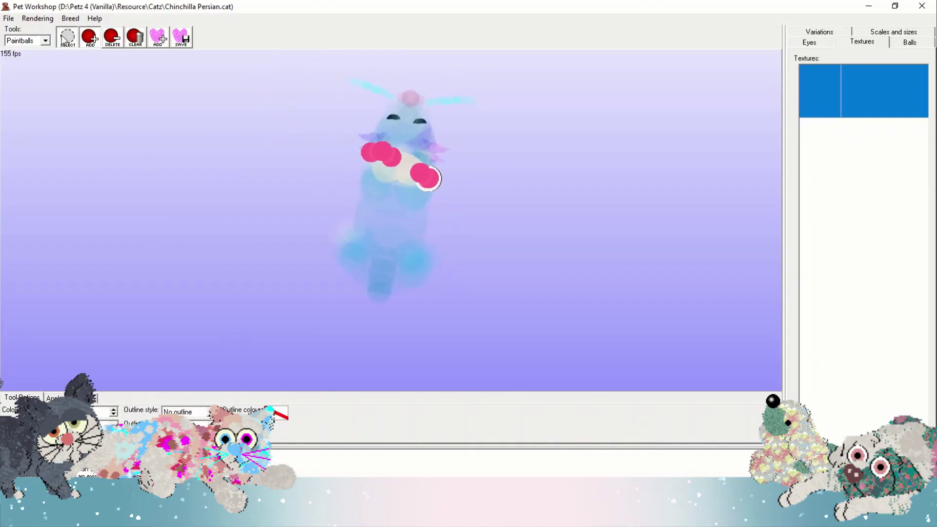
pyautogui.moveTo(337, 230); pyautogui.dragTo(468, 234)
pyautogui.click(90, 37)
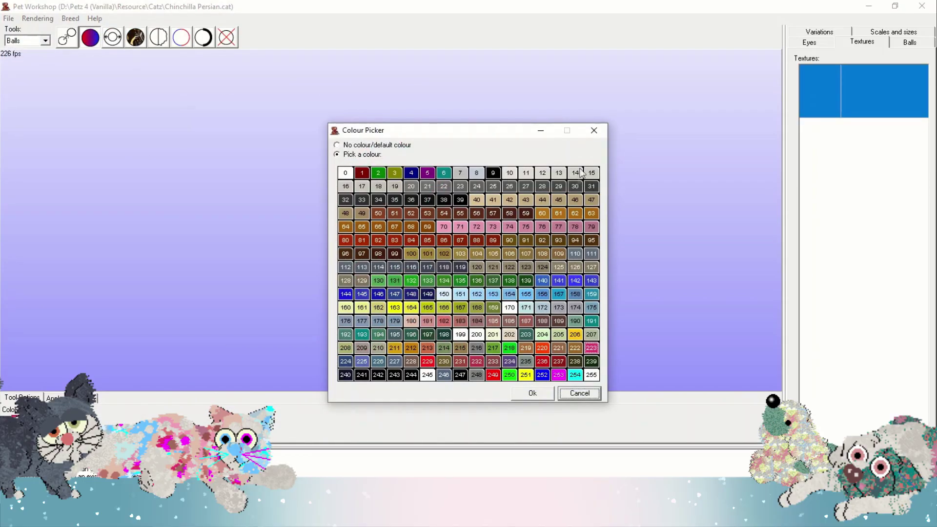
# Step: Recolour the cheek tufts and chest fluff off-white
pyautogui.moveTo(265, 351); pyautogui.dragTo(416, 251)
pyautogui.click(416, 251)
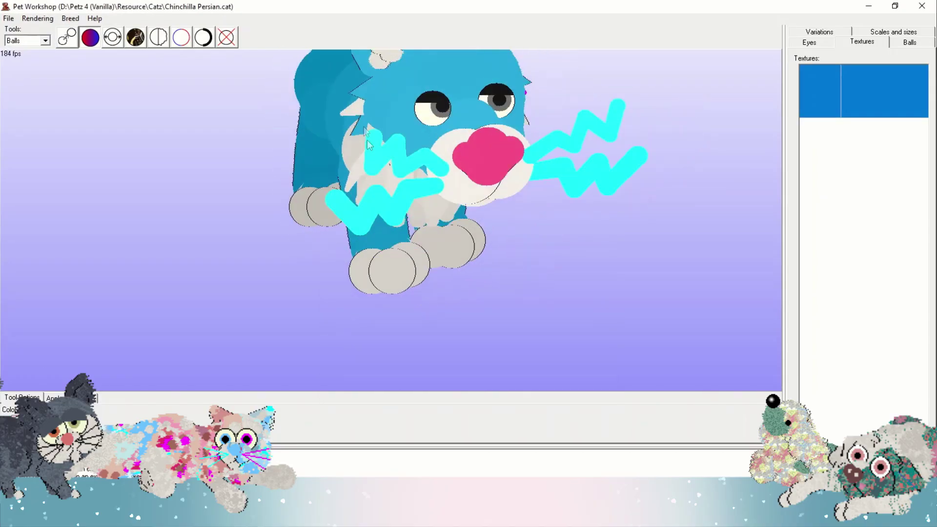
pyautogui.click(362, 90)
pyautogui.moveTo(369, 141); pyautogui.dragTo(274, 147, button='right')
pyautogui.click(301, 176)
pyautogui.moveTo(301, 177); pyautogui.dragTo(250, 241, button='right')
# Step: Paint off-white stripes and patches on the legs and body with paintball colour 13
pyautogui.click(20, 420)
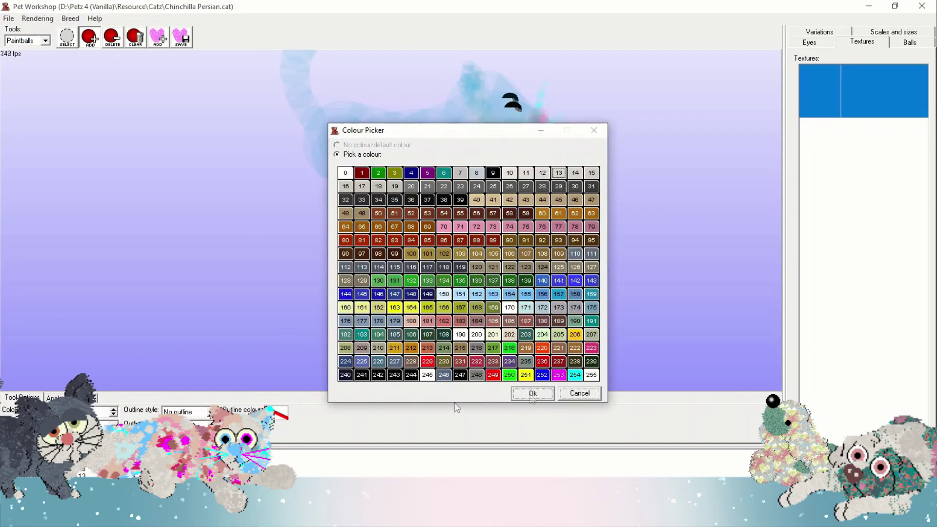
pyautogui.click(532, 394)
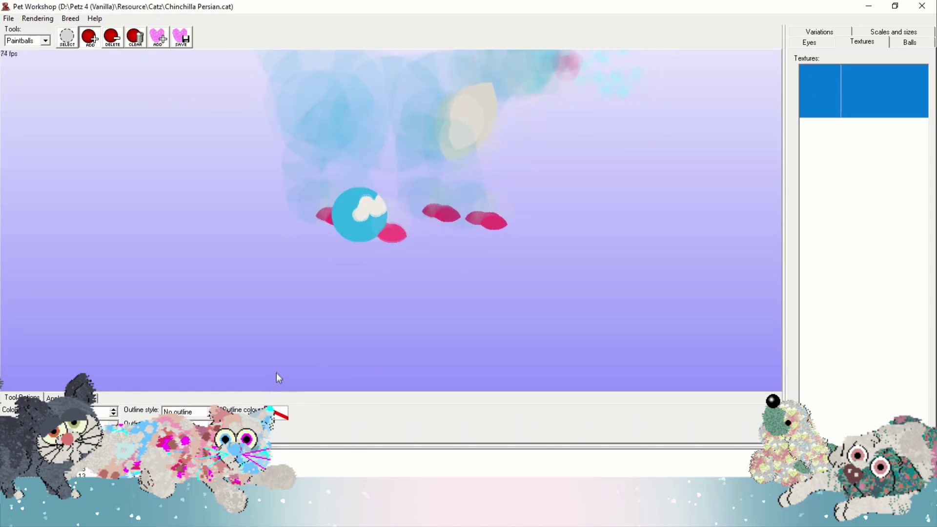
pyautogui.click(46, 41)
pyautogui.click(29, 50)
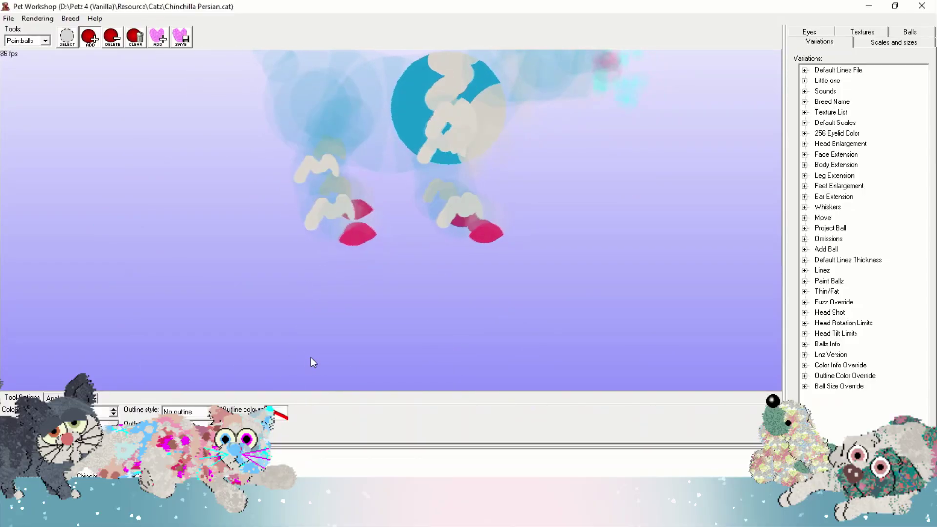
pyautogui.click(45, 40)
pyautogui.click(22, 50)
pyautogui.click(46, 40)
pyautogui.click(22, 59)
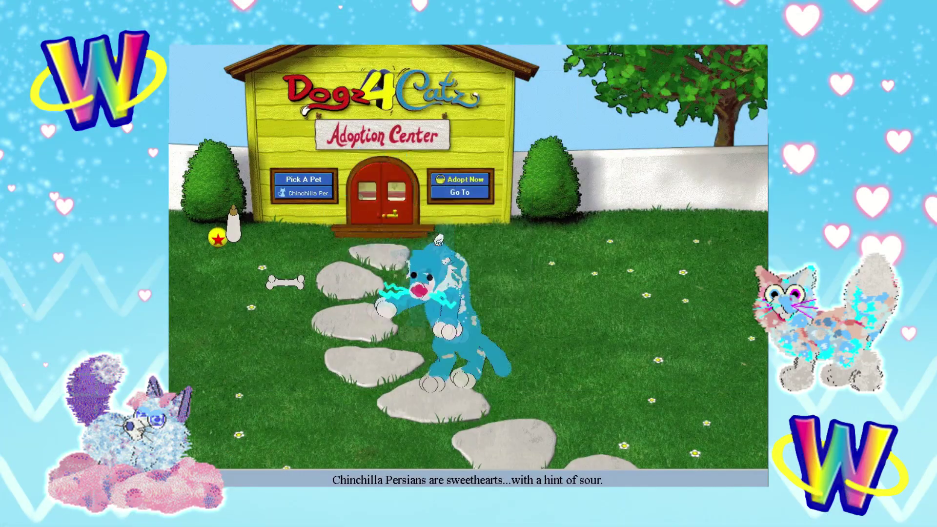
# Step: Switch to Petz 4 and carry the Chinchilla Persian around the Adoption Center yard to inspect its coat
pyautogui.moveTo(440, 240); pyautogui.dragTo(460, 293)
pyautogui.moveTo(508, 342); pyautogui.dragTo(539, 190)
pyautogui.moveTo(605, 330); pyautogui.dragTo(363, 327)
pyautogui.click(335, 45)
pyautogui.moveTo(352, 46)
pyautogui.click(535, 59)
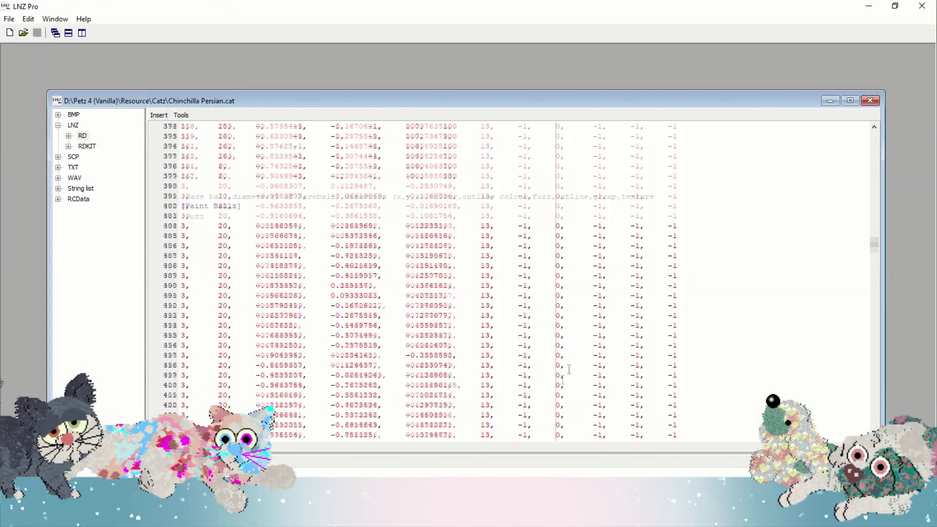
# Step: Copy a block of Paint Ballz lines from the cat's RD file in LNZ Pro into a new Notepad document
pyautogui.moveTo(180, 274); pyautogui.dragTo(682, 335)
pyautogui.hotkey('ctrl', 'c')
pyautogui.press('super')
pyautogui.write('notes')
pyautogui.click(147, 196)
pyautogui.hotkey('ctrl', 'v')
pyautogui.click(835, 269)
pyautogui.scroll(20, 781, 265)
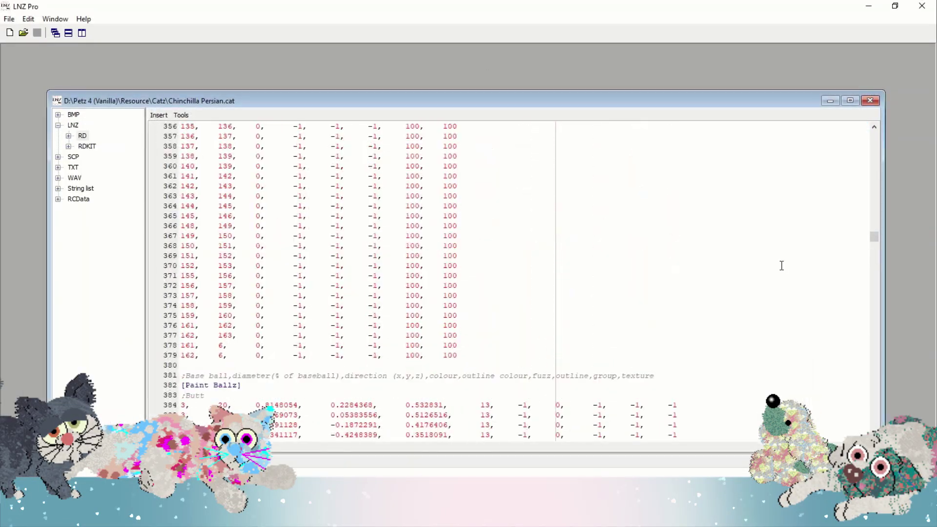
# Step: Replace every "3, 20," with "3, 25," in the Notepad copy to enlarge the butt paintballs
pyautogui.scroll(-17, 784, 264)
pyautogui.hotkey('alt', 'Tab')
pyautogui.scroll(20, 454, 274)
pyautogui.moveTo(166, 123); pyautogui.dragTo(113, 122)
pyautogui.click(140, 100)
pyautogui.click(169, 195)
pyautogui.hotkey('ctrl', 'h')
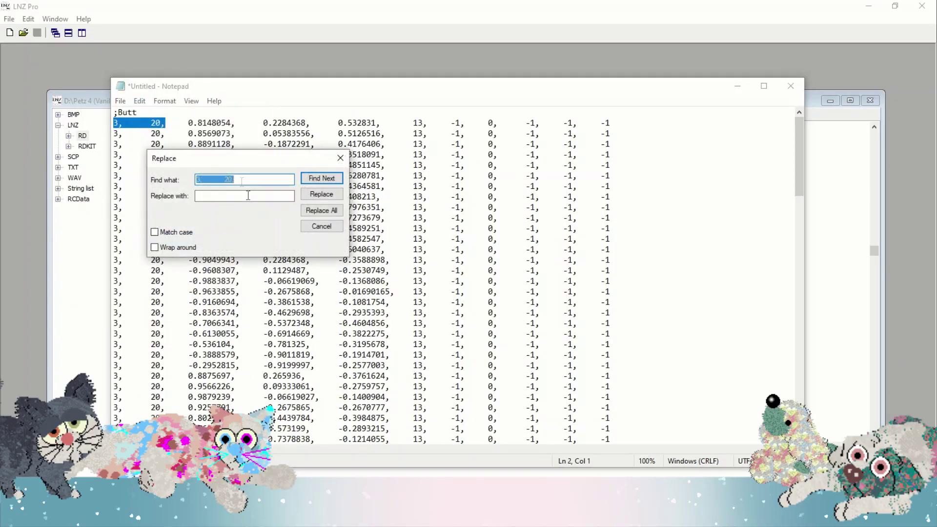
pyautogui.press('BackSpace')
pyautogui.press('BackSpace')
pyautogui.write('5,')
pyautogui.click(321, 210)
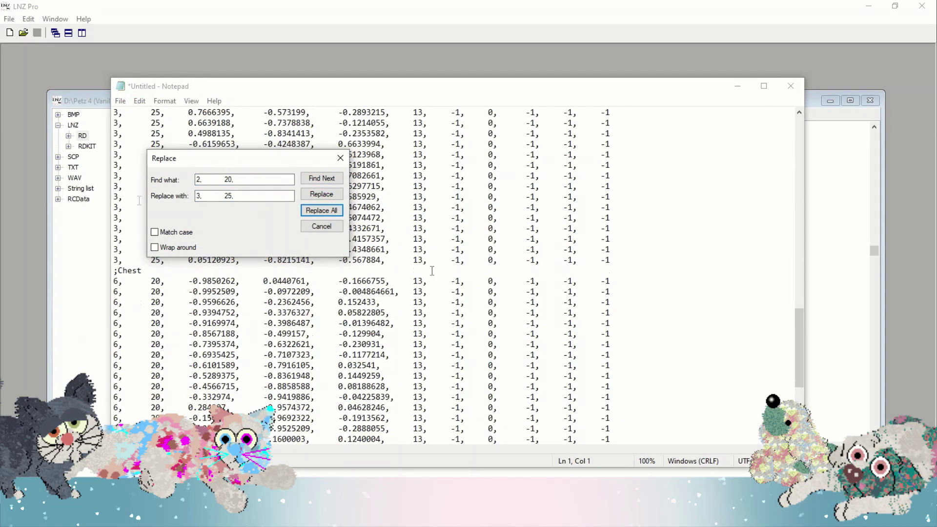
# Step: Copy another block of paintball lines from LNZ Pro over the Notepad contents
pyautogui.press('Escape')
pyautogui.hotkey('ctrl', 'a')
pyautogui.hotkey('alt', 'Tab')
pyautogui.moveTo(182, 268); pyautogui.dragTo(703, 297)
pyautogui.hotkey('ctrl', 'c')
pyautogui.hotkey('alt', 'Tab')
pyautogui.hotkey('ctrl', 'v')
# Step: Replace all matching ball and diameter values in the newly pasted paintball lines
pyautogui.click(139, 100)
pyautogui.click(163, 240)
pyautogui.click(209, 194)
pyautogui.click(306, 215)
pyautogui.press('Escape')
# Step: Copy all the edited paintball lines from Notepad back into the LNZ Pro file
pyautogui.hotkey('ctrl', 'a')
pyautogui.hotkey('ctrl', 'c')
pyautogui.hotkey('alt', 'Tab')
pyautogui.hotkey('ctrl', 'v')
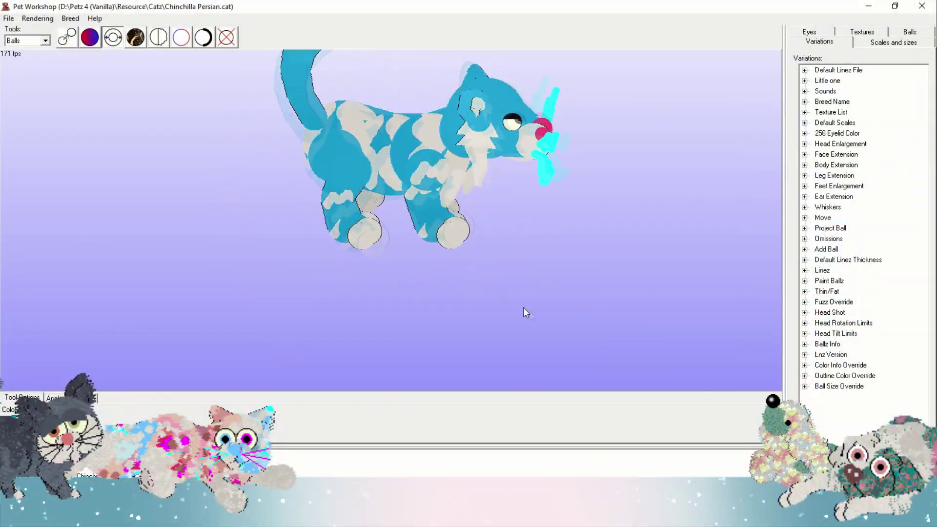
# Step: Enlarge the model preview area in Pet Workshop and open the tool set list
pyautogui.press('Down')
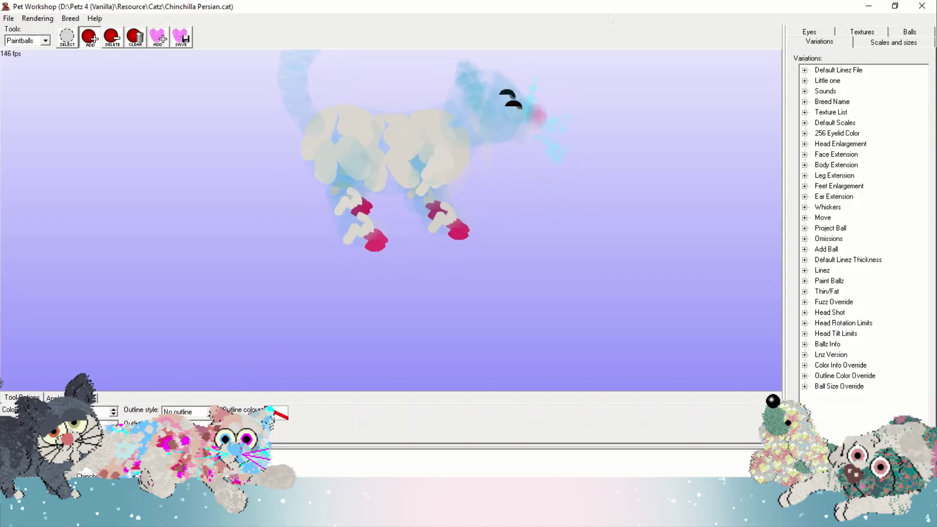
pyautogui.moveTo(262, 392); pyautogui.dragTo(262, 434)
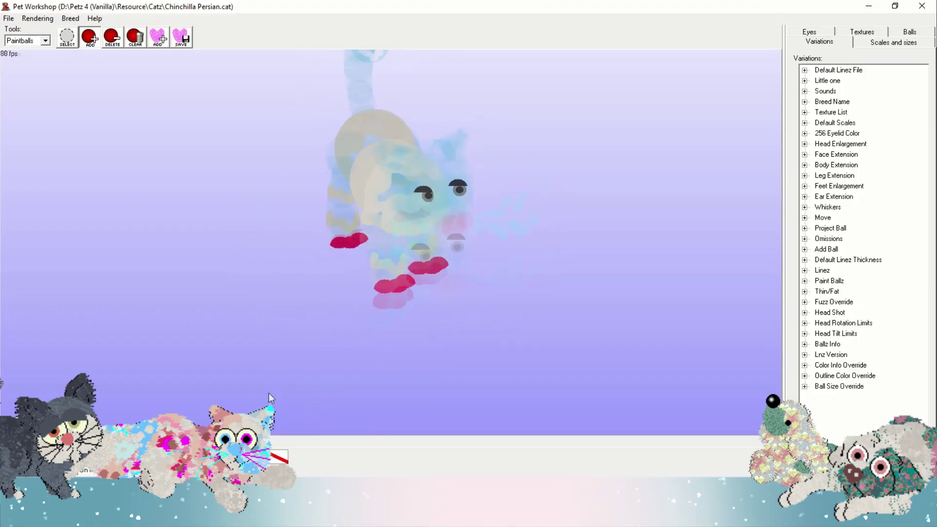
pyautogui.click(45, 41)
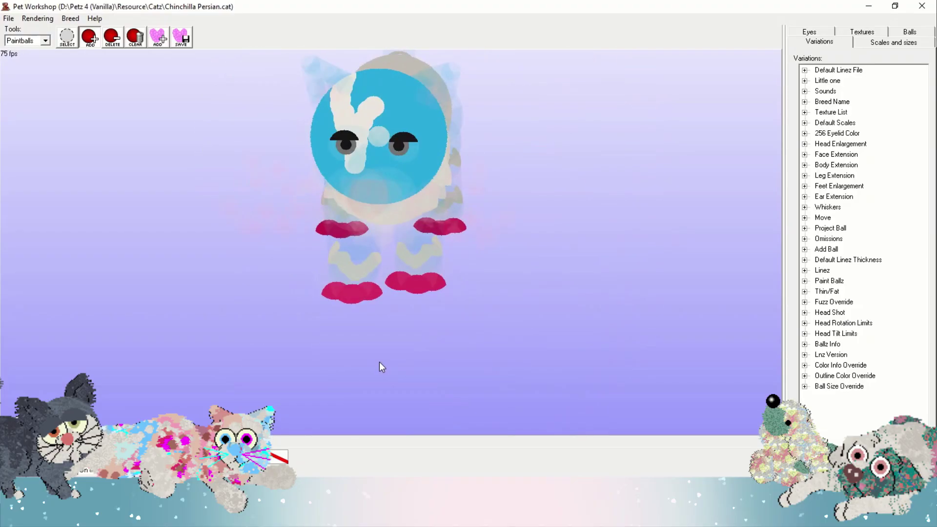
# Step: Replace the hair10.bmp texture by importing fairypowder7.bmp from the Textures folder
pyautogui.click(862, 31)
pyautogui.doubleClick(852, 87)
pyautogui.click(582, 347)
pyautogui.click(497, 149)
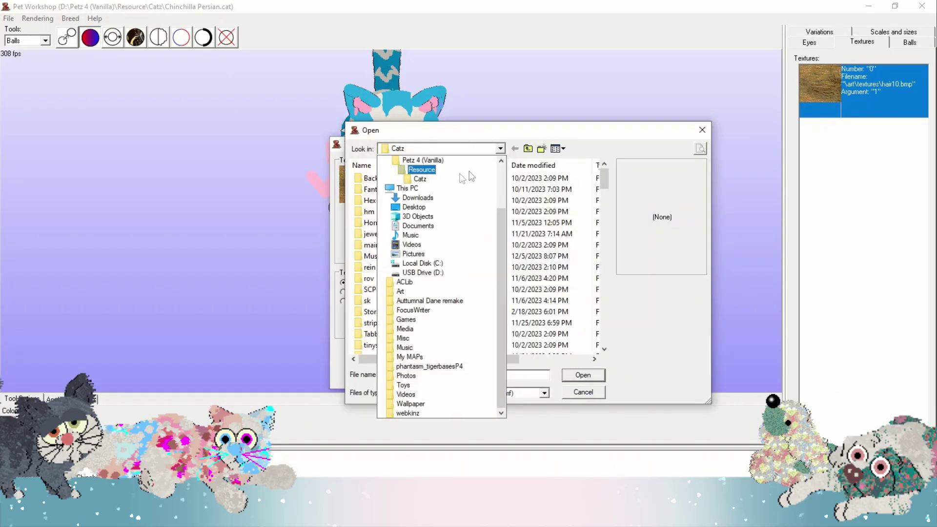
pyautogui.click(470, 171)
pyautogui.moveTo(439, 131); pyautogui.dragTo(394, 124)
pyautogui.doubleClick(345, 317)
pyautogui.moveTo(551, 169); pyautogui.dragTo(550, 202)
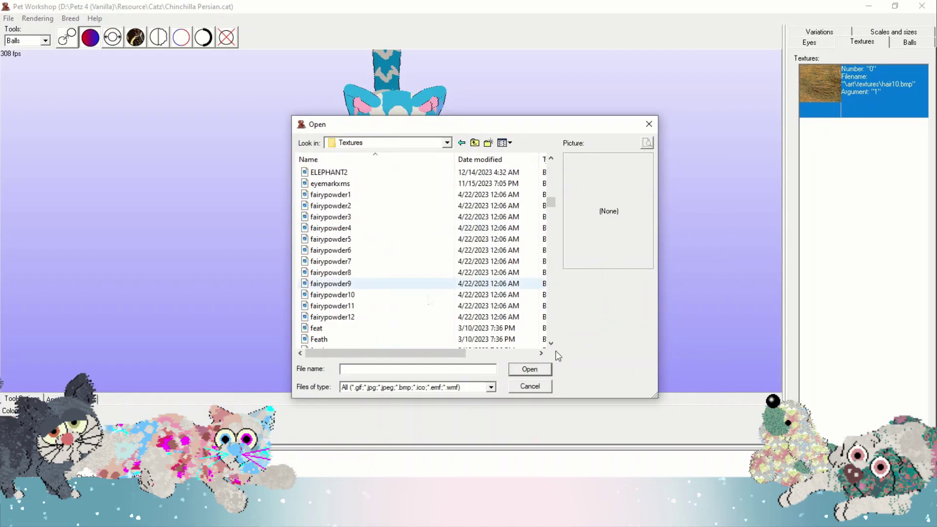
pyautogui.click(352, 261)
pyautogui.click(546, 371)
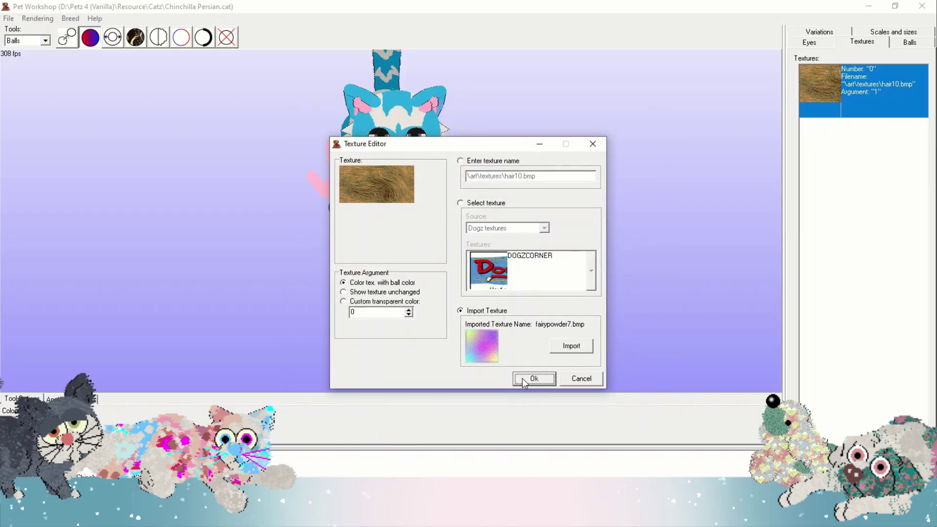
pyautogui.click(532, 378)
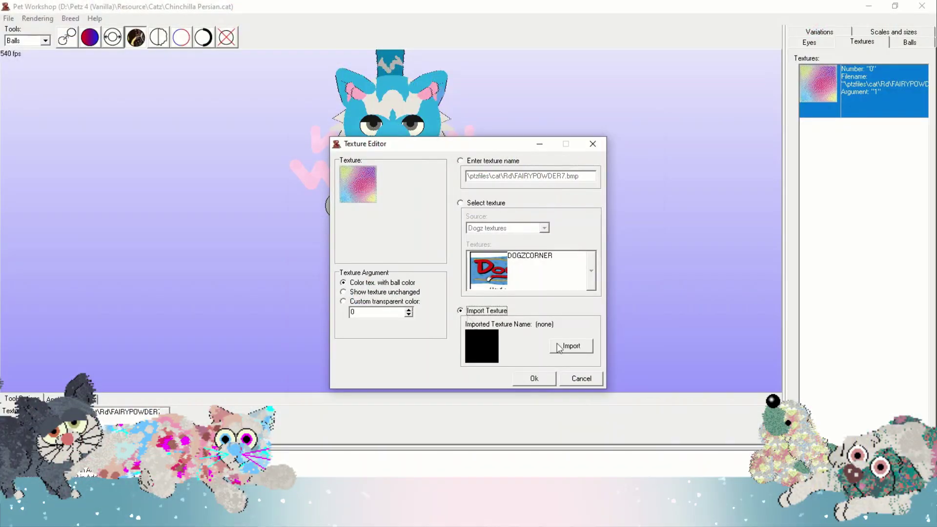
# Step: Preview the files in the Textures folder one after another as alternatives to fairypowder7.bmp
pyautogui.click(571, 346)
pyautogui.scroll(10, 347, 274)
pyautogui.click(347, 295)
pyautogui.press('Down')
pyautogui.press('Down')
pyautogui.press('Down')
pyautogui.press('Down')
pyautogui.press('Down')
pyautogui.press('Down')
pyautogui.press('Down')
pyautogui.press('Down')
pyautogui.press('Down')
pyautogui.press('Down')
pyautogui.press('Down')
pyautogui.click(342, 262)
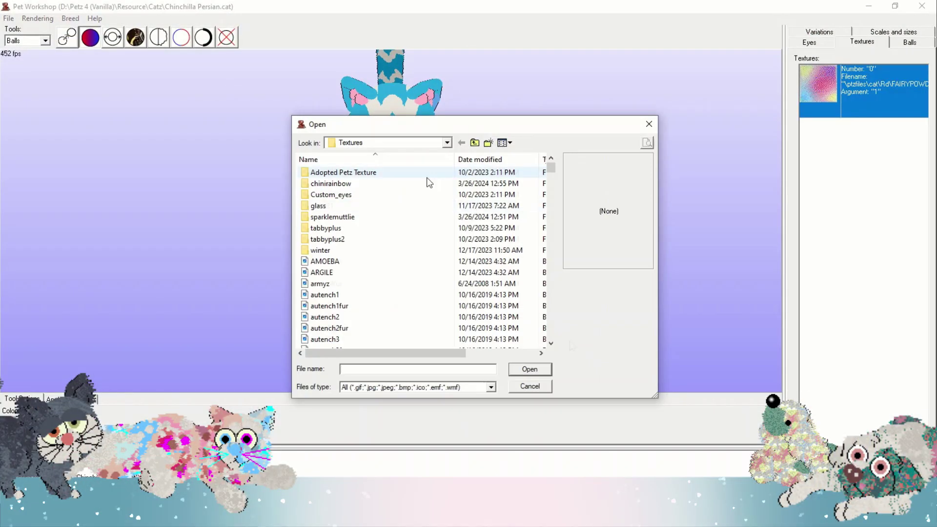
# Step: Import the crystalfacet13 texture from the Textures folder
pyautogui.scroll(-15, 420, 220)
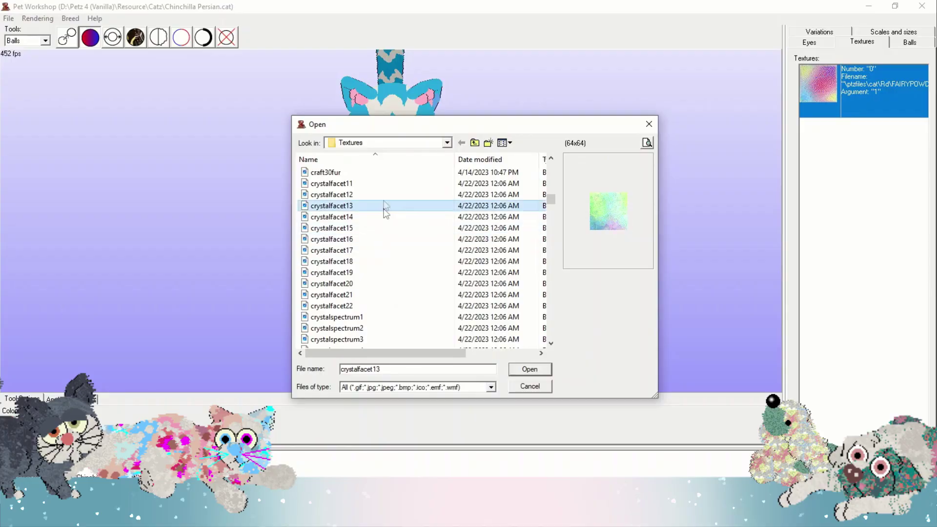
pyautogui.click(530, 369)
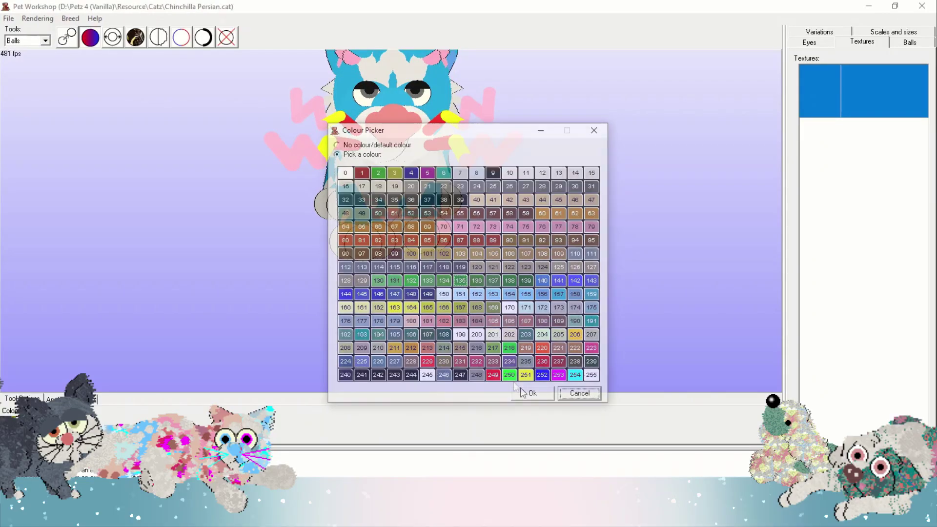
# Step: Recolour the next whisker balls outward in green, dark blue (240), hot pink and yellow on both sides
pyautogui.click(526, 391)
pyautogui.click(345, 375)
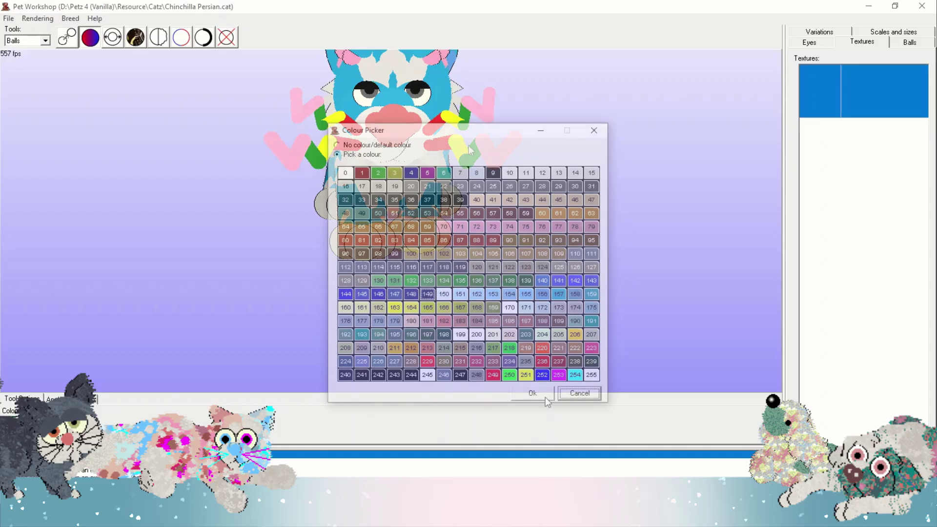
pyautogui.click(539, 395)
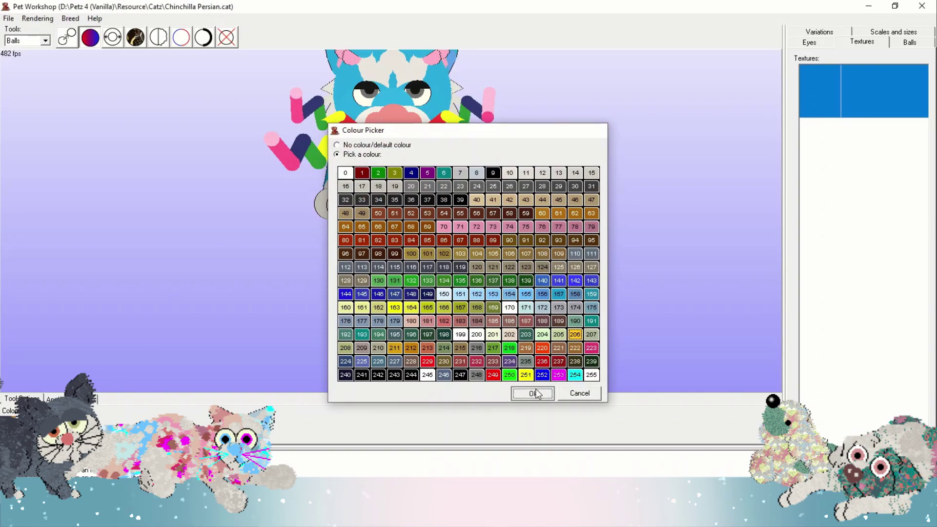
pyautogui.click(537, 395)
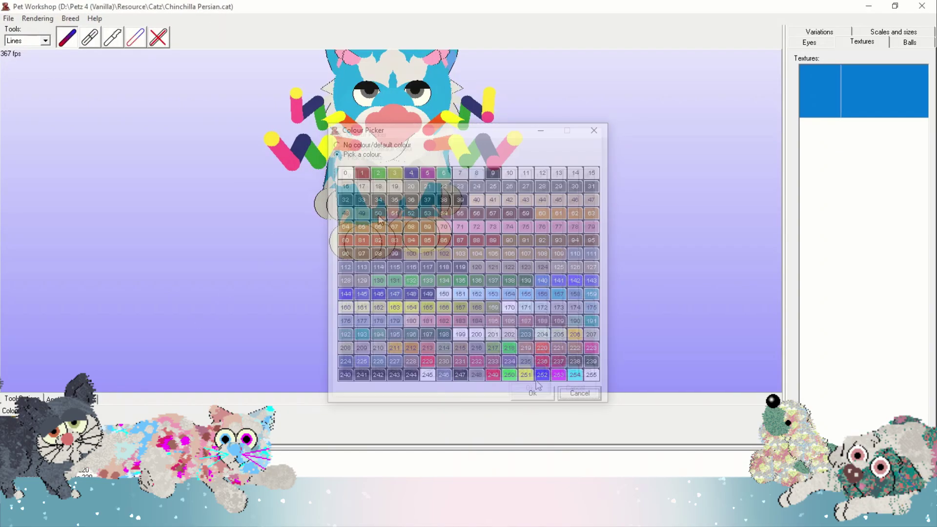
# Step: Recolour the whisker lines outward in orange, green, blue, hot pink (223) and orange on both sides
pyautogui.click(537, 394)
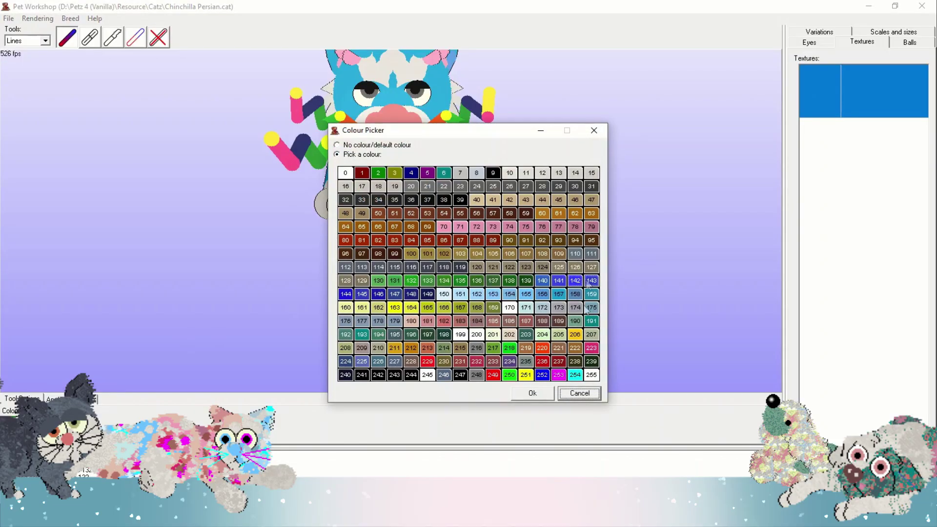
pyautogui.click(536, 393)
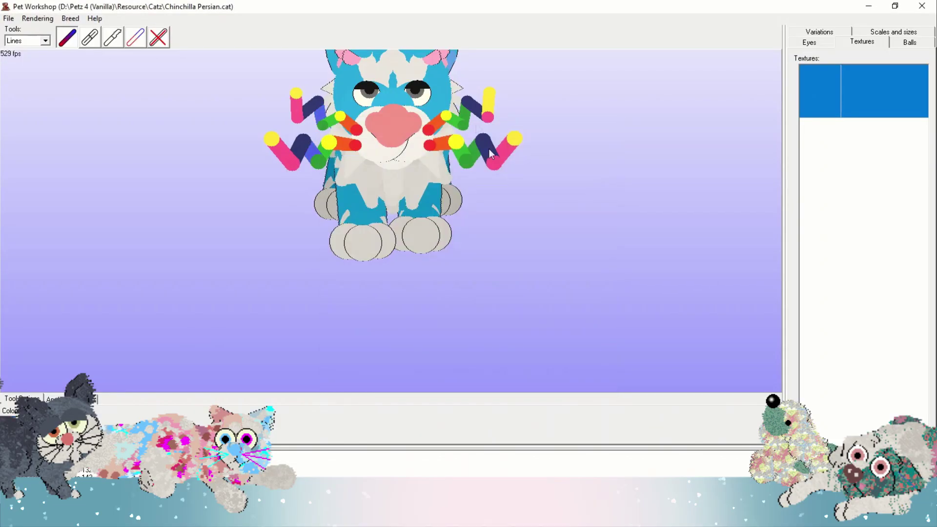
pyautogui.click(33, 411)
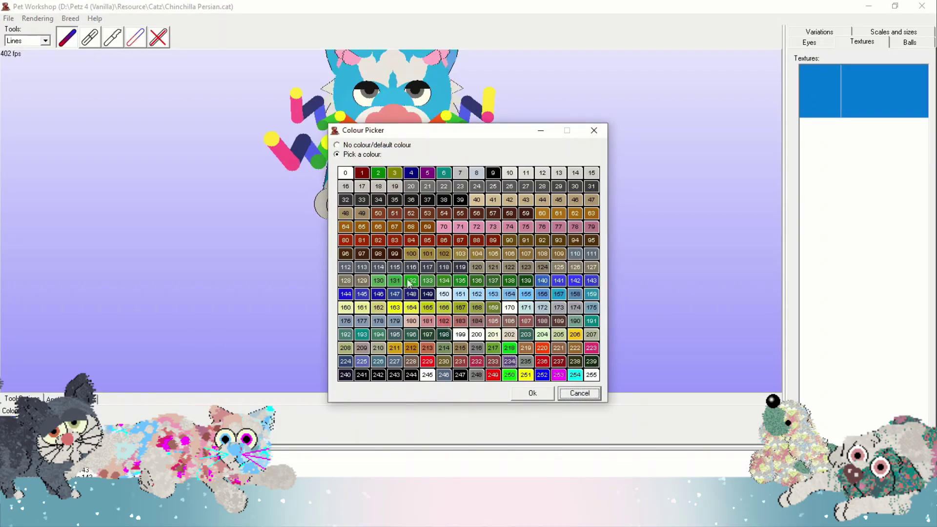
pyautogui.click(591, 348)
pyautogui.click(532, 393)
pyautogui.click(308, 109)
pyautogui.click(298, 153)
pyautogui.click(32, 411)
pyautogui.click(534, 393)
pyautogui.click(282, 152)
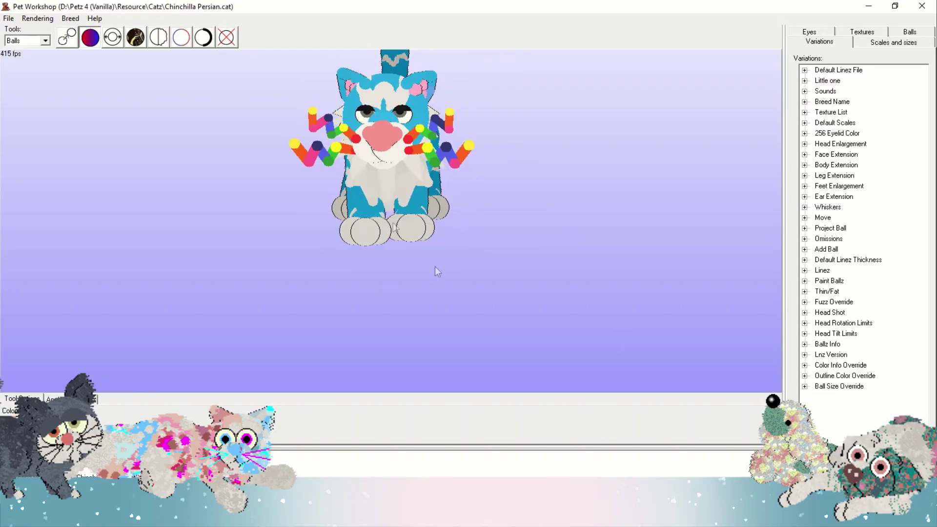
# Step: Add a new ball at the cat's chest and give it the hot pink colour 223
pyautogui.rightClick(376, 165)
pyautogui.click(498, 272)
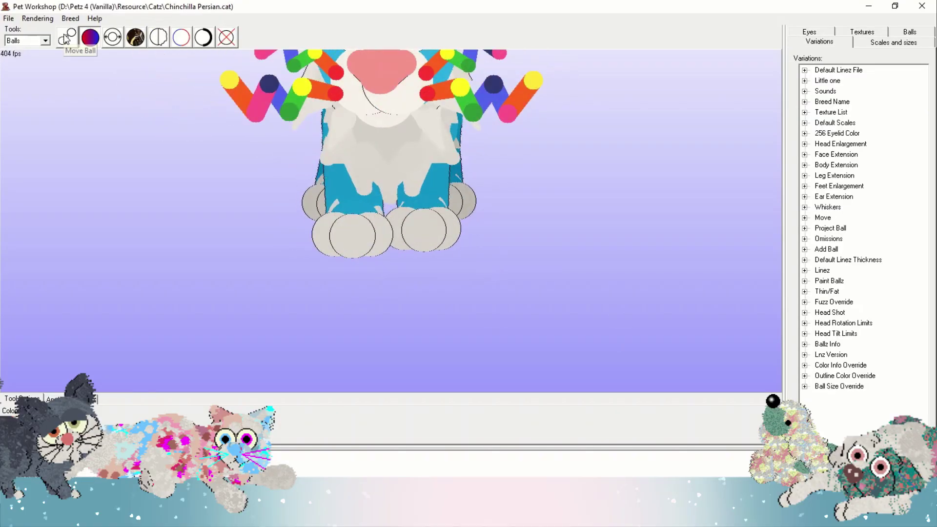
pyautogui.click(389, 148)
pyautogui.click(533, 394)
pyautogui.rightClick(392, 148)
pyautogui.click(403, 170)
pyautogui.click(390, 171)
pyautogui.click(533, 394)
pyautogui.click(391, 171)
pyautogui.click(592, 348)
pyautogui.click(532, 393)
# Step: Shrink the new pink chest ball to a small dot
pyautogui.click(27, 41)
pyautogui.click(113, 37)
pyautogui.click(376, 234)
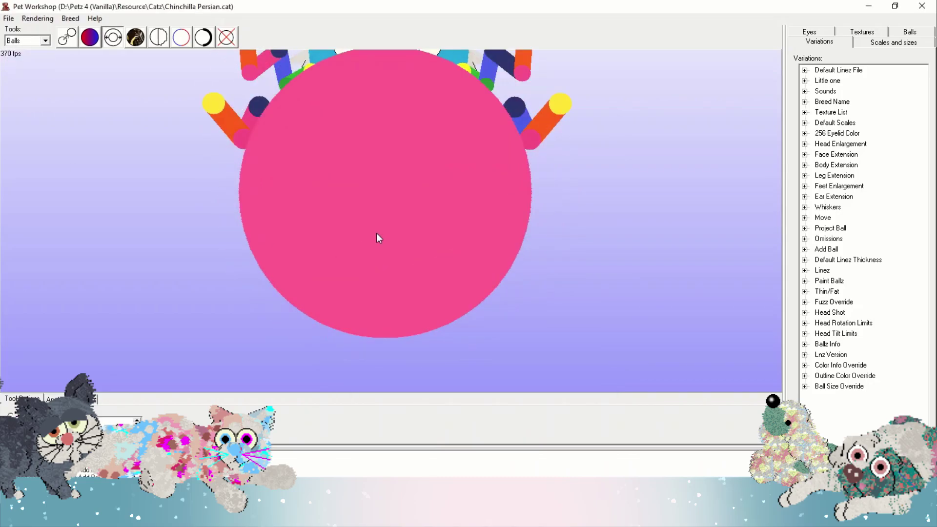
pyautogui.scroll(-3, 376, 233)
pyautogui.click(392, 200)
pyautogui.click(391, 200)
pyautogui.scroll(5, 413, 331)
pyautogui.scroll(-5, 386, 331)
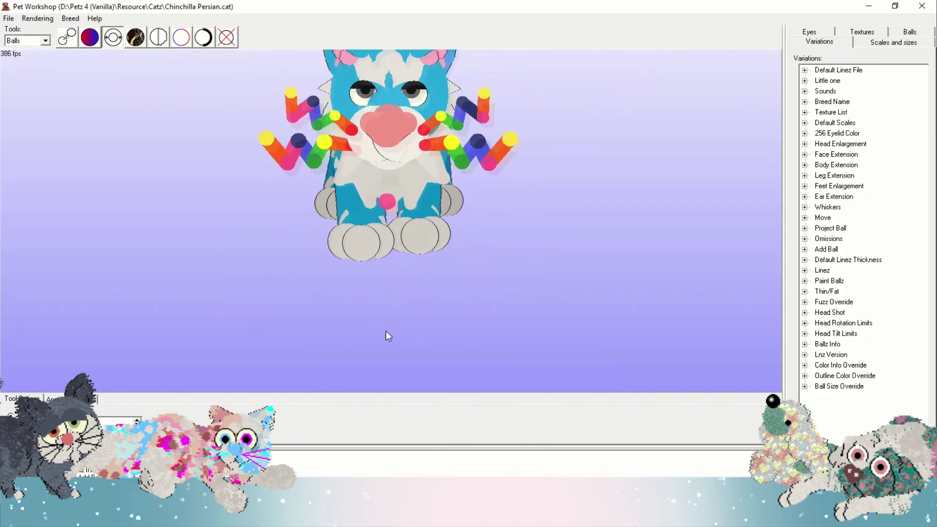
# Step: Move the small pink ball up and back against the surface of the chest fur
pyautogui.click(68, 38)
pyautogui.scroll(3, 379, 169)
pyautogui.moveTo(379, 169); pyautogui.dragTo(369, 130)
pyautogui.moveTo(463, 191); pyautogui.dragTo(583, 190)
pyautogui.moveTo(533, 128); pyautogui.dragTo(512, 128)
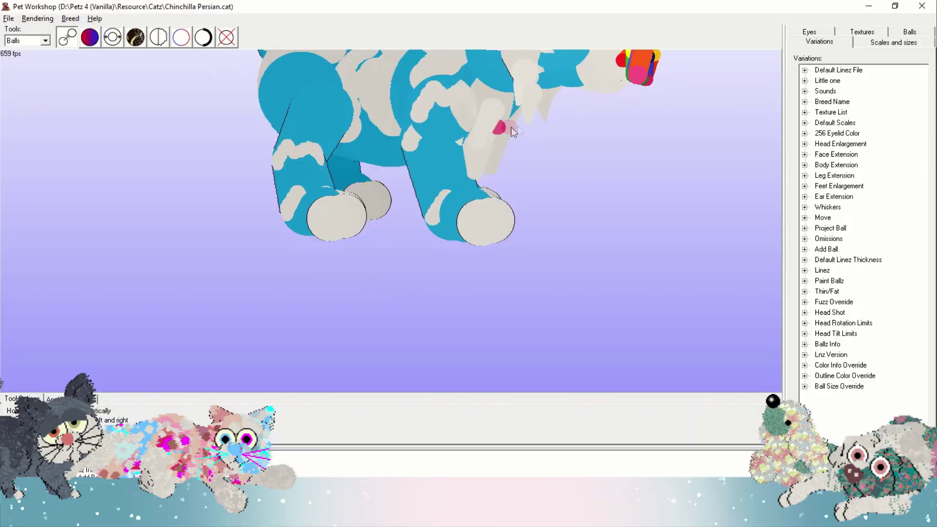
pyautogui.moveTo(561, 191); pyautogui.dragTo(442, 190)
# Step: Add a second pink ball of similar size and place it on the chest beside the first one
pyautogui.rightClick(360, 133)
pyautogui.click(158, 38)
pyautogui.rightClick(361, 134)
pyautogui.click(390, 179)
pyautogui.click(114, 39)
pyautogui.moveTo(349, 141); pyautogui.dragTo(350, 150)
pyautogui.moveTo(385, 292); pyautogui.dragTo(505, 293)
pyautogui.moveTo(505, 293); pyautogui.dragTo(541, 293)
pyautogui.moveTo(534, 148); pyautogui.dragTo(371, 123)
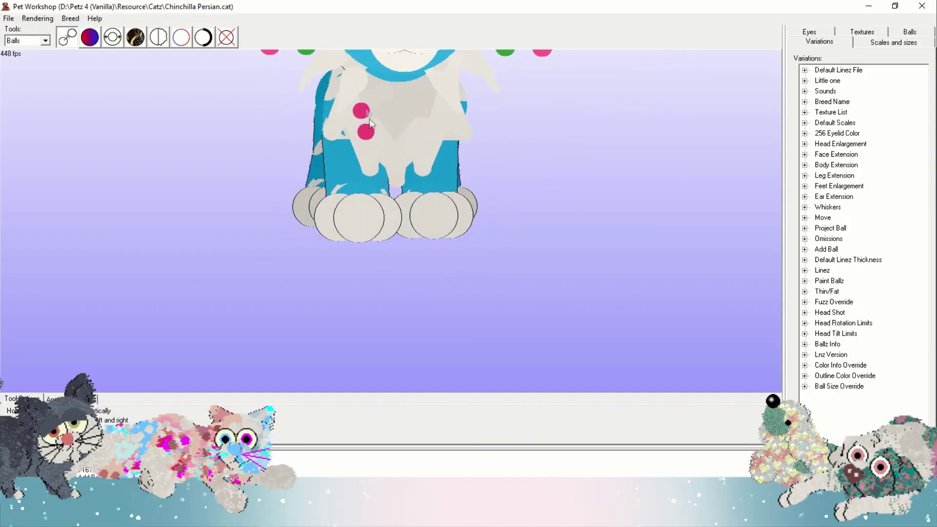
# Step: Add a third small pink ball and position it on the chest near the first two
pyautogui.click(400, 166)
pyautogui.click(113, 38)
pyautogui.click(67, 38)
pyautogui.moveTo(391, 168); pyautogui.dragTo(530, 166)
pyautogui.moveTo(581, 180); pyautogui.dragTo(585, 161)
pyautogui.moveTo(684, 192); pyautogui.dragTo(562, 193)
pyautogui.moveTo(407, 126); pyautogui.dragTo(402, 121)
# Step: Add a fourth small pink ball on the chest and connect pink balls with a line
pyautogui.rightClick(394, 121)
pyautogui.click(112, 38)
pyautogui.click(68, 38)
pyautogui.moveTo(410, 169); pyautogui.dragTo(542, 166)
pyautogui.moveTo(546, 163); pyautogui.dragTo(429, 84)
pyautogui.rightClick(403, 170)
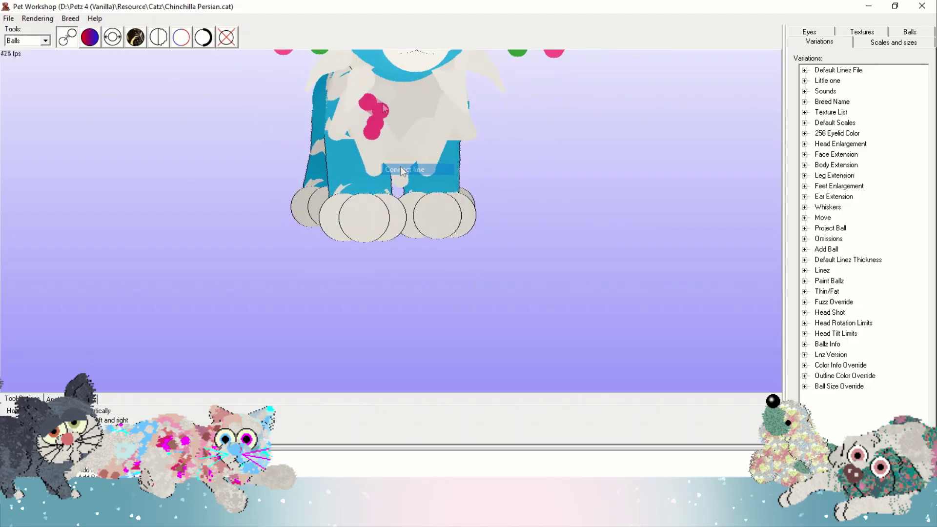
# Step: Add another small pink ball and set it against the chest next to the connected ones
pyautogui.moveTo(379, 147); pyautogui.dragTo(353, 142)
pyautogui.rightClick(348, 104)
pyautogui.click(372, 150)
pyautogui.click(113, 38)
pyautogui.click(67, 37)
pyautogui.moveTo(439, 156); pyautogui.dragTo(615, 105)
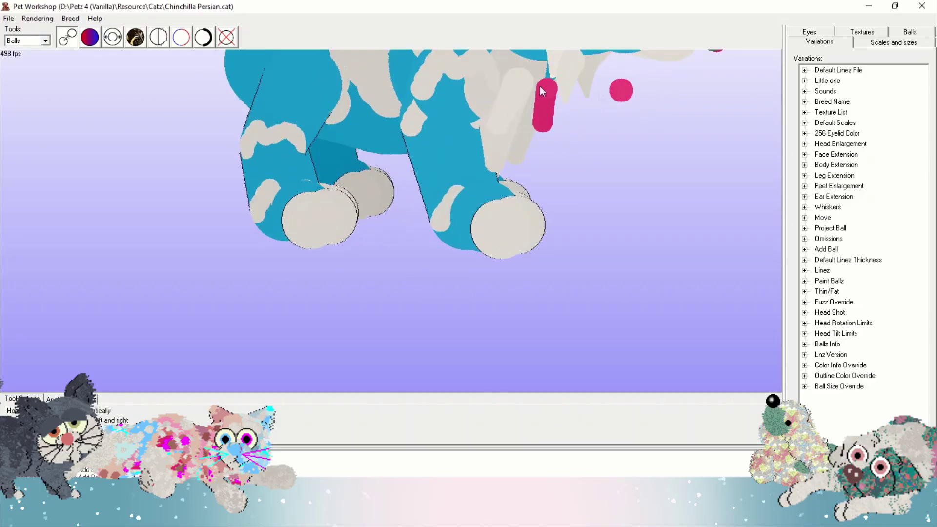
pyautogui.moveTo(615, 147); pyautogui.dragTo(359, 106)
# Step: Join the small pink balls with lines into a 2 shape and place a larger pink ball beside it
pyautogui.click(366, 159)
pyautogui.moveTo(366, 156); pyautogui.dragTo(365, 132)
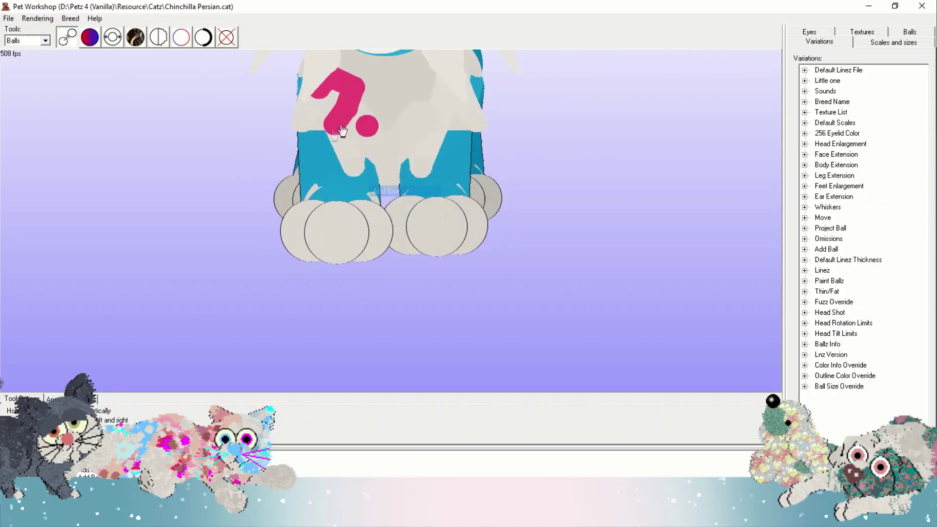
pyautogui.moveTo(320, 128); pyautogui.dragTo(370, 133)
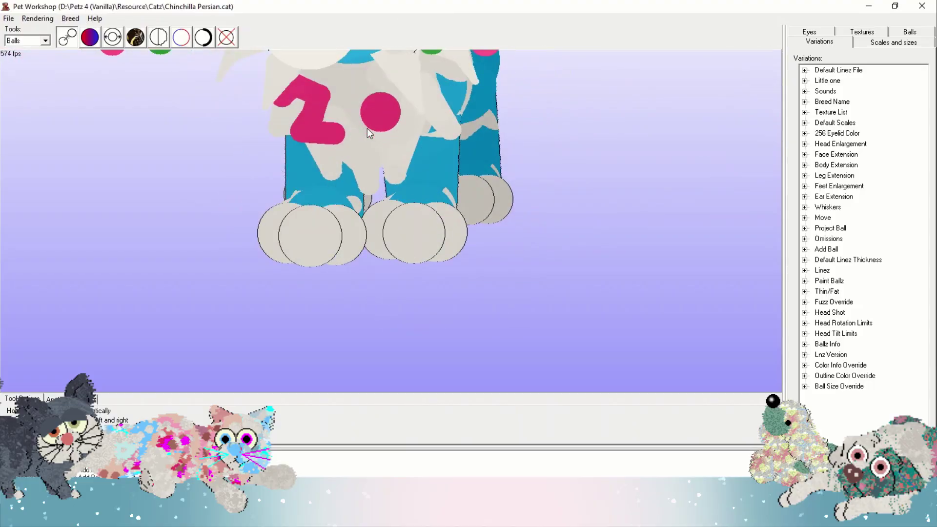
# Step: Paint off-white paintballs on the large pink chest ball around a pink heart, and return to the Balls tool set
pyautogui.click(34, 67)
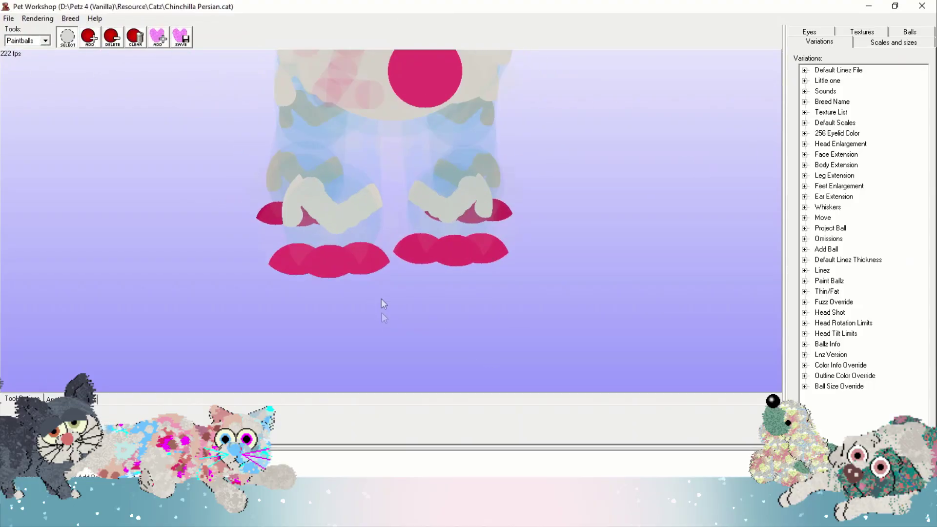
pyautogui.moveTo(477, 374); pyautogui.dragTo(241, 229, button='right')
pyautogui.scroll(3, 445, 341)
pyautogui.scroll(-3, 359, 340)
pyautogui.click(412, 131)
pyautogui.moveTo(417, 325); pyautogui.dragTo(455, 344, button='right')
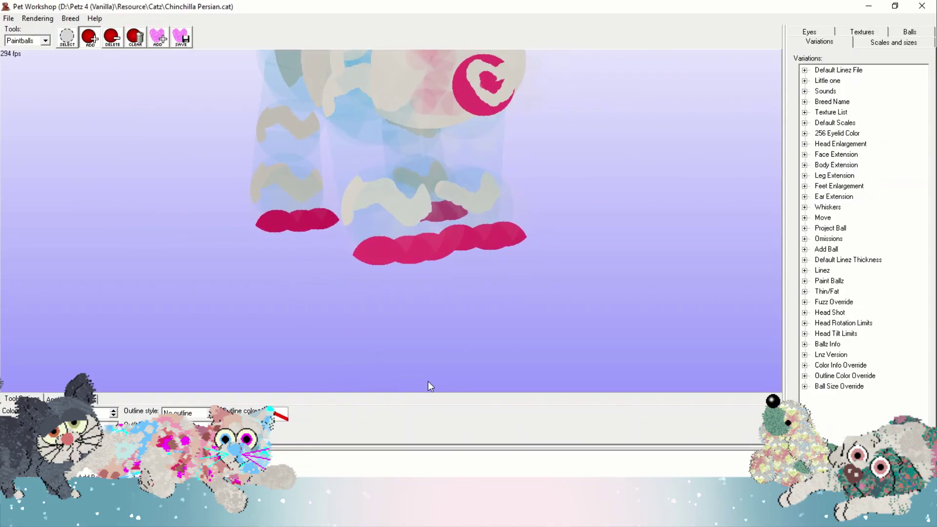
pyautogui.moveTo(514, 313); pyautogui.dragTo(451, 313, button='right')
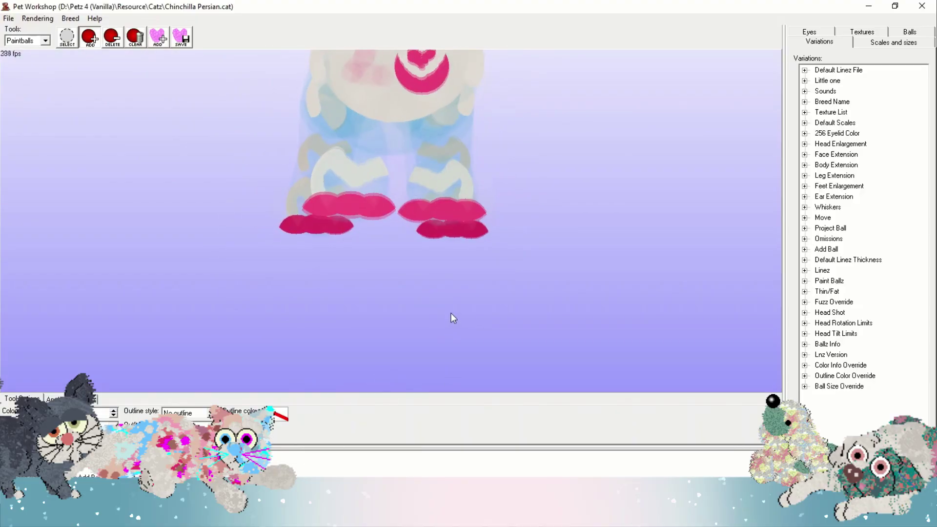
pyautogui.moveTo(426, 386)
pyautogui.mouseDown(button='right')
pyautogui.moveTo(394, 368)
pyautogui.moveTo(319, 389)
pyautogui.moveTo(329, 382)
pyautogui.mouseUp(button='right')
pyautogui.click(27, 40)
pyautogui.click(22, 49)
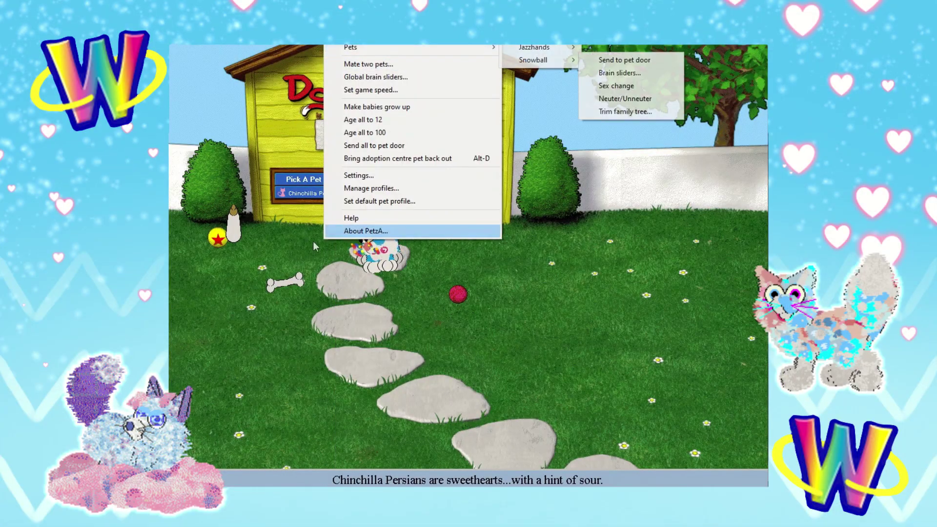
# Step: Switch to Petz 4, send the pets that are out to the pet door and pick a Chinchilla Persian in the Adoption Center
pyautogui.moveTo(534, 61)
pyautogui.click(624, 47)
pyautogui.click(303, 192)
pyautogui.click(341, 230)
pyautogui.click(627, 74)
pyautogui.click(523, 186)
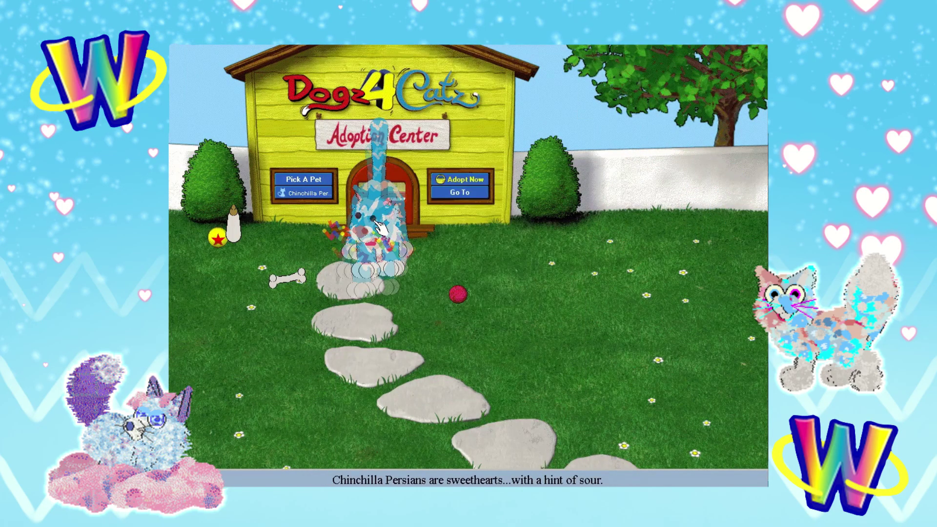
pyautogui.moveTo(458, 294); pyautogui.dragTo(386, 189)
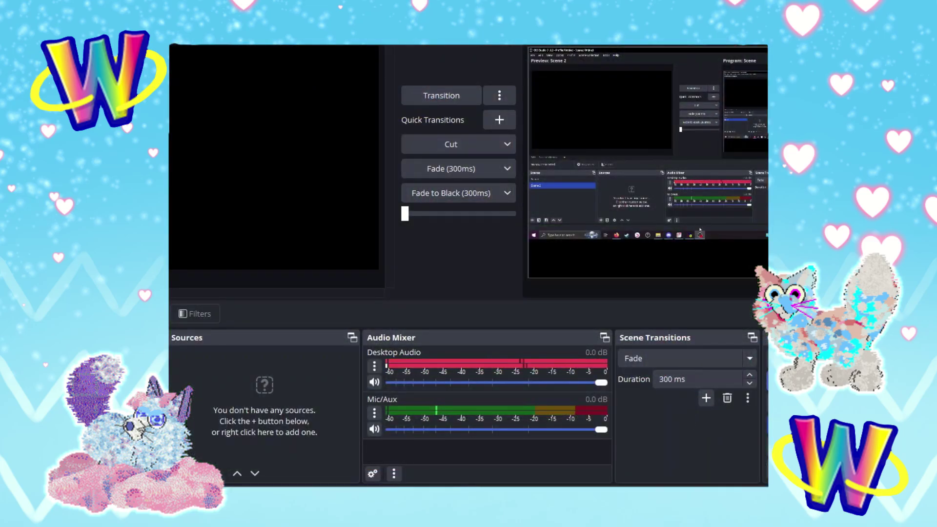